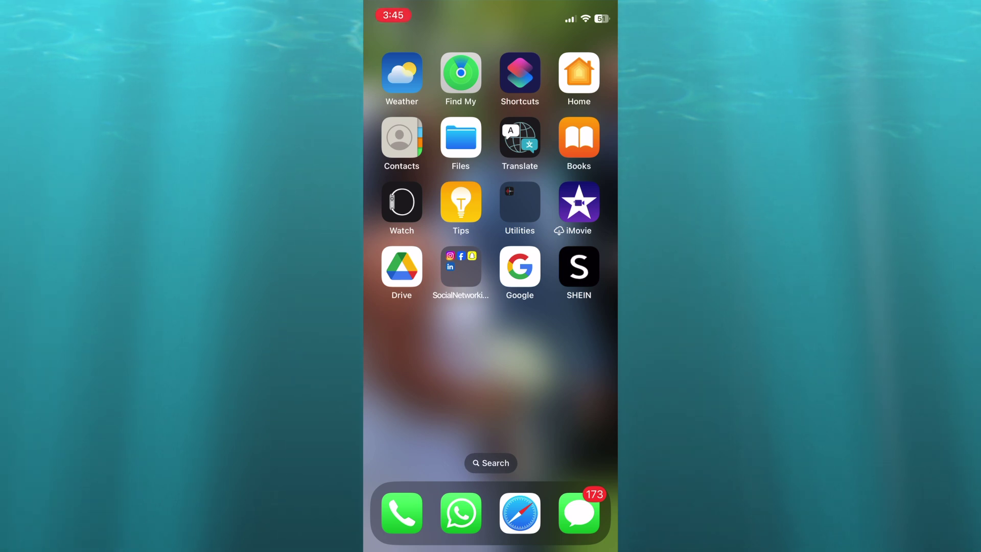
Launch Google Drive and show the My Drive file list
left_click(402, 266)
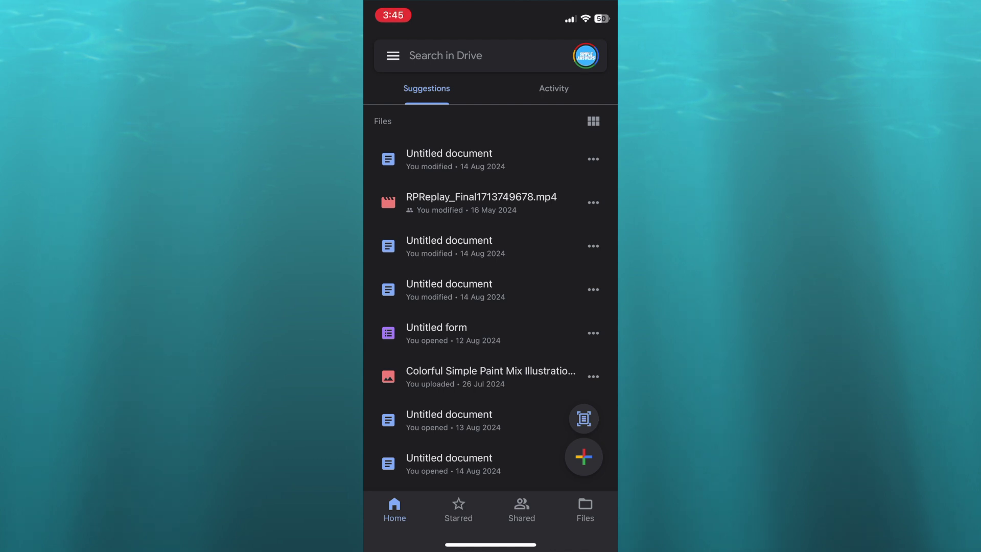
left_click(586, 510)
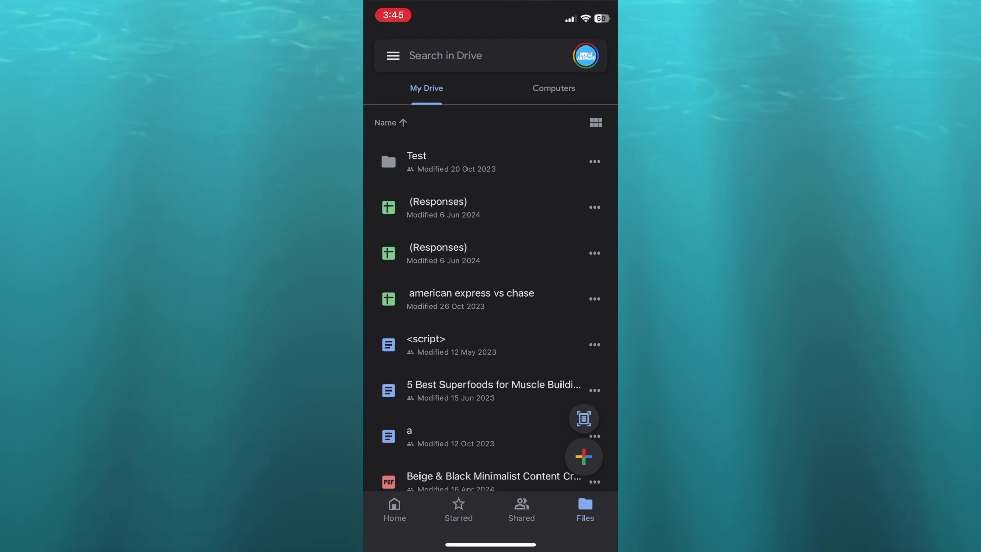
Create a folder named 'Wedding' in My Drive and open it
left_click(585, 458)
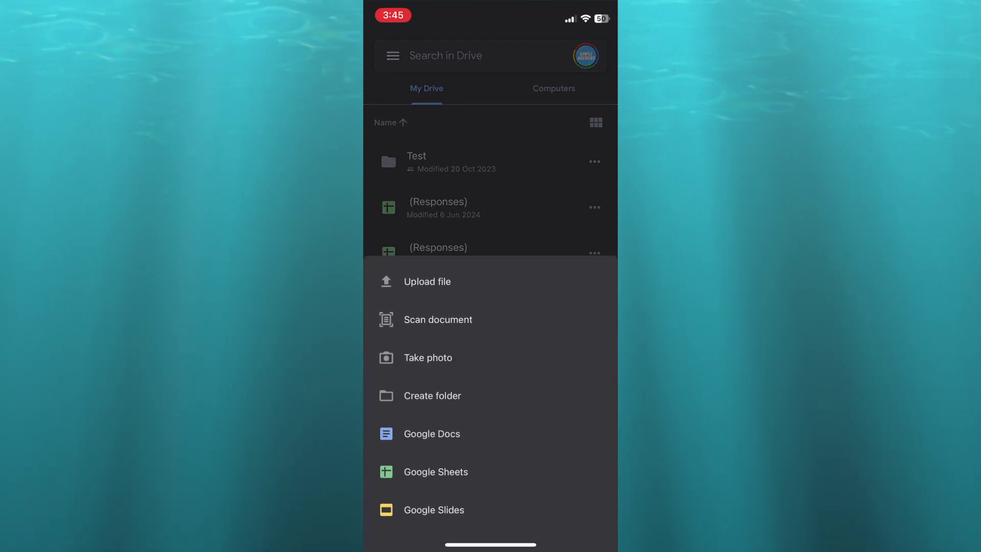
left_click(432, 396)
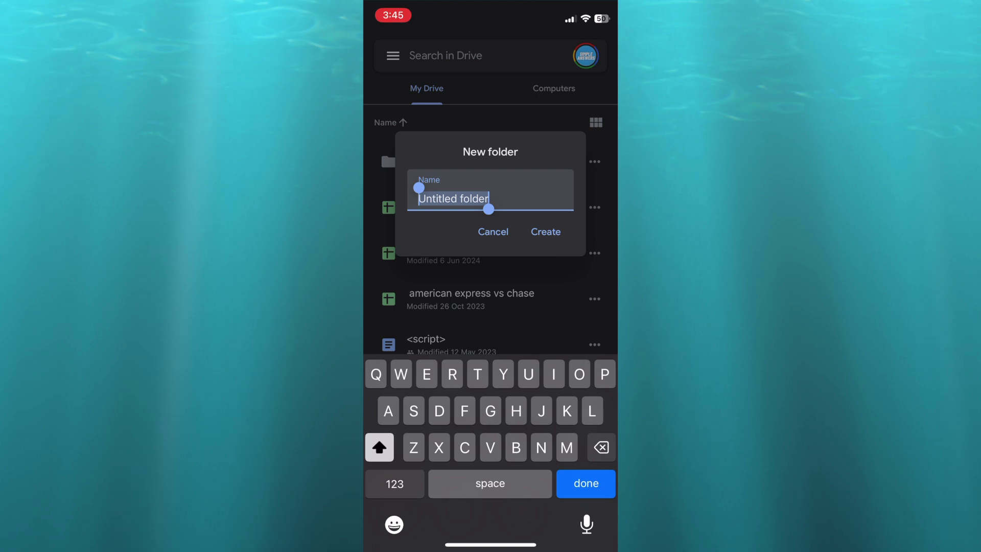
type("We")
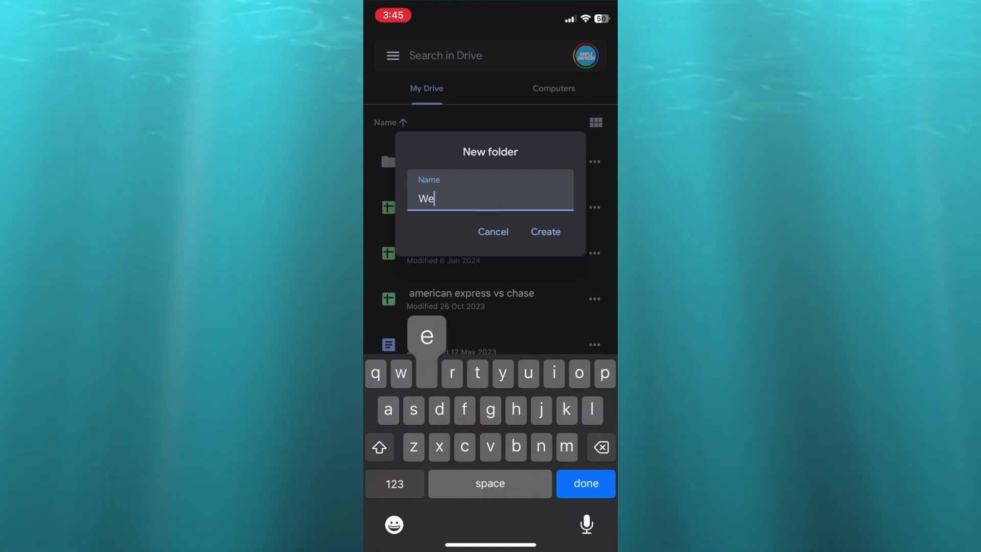
type("dding")
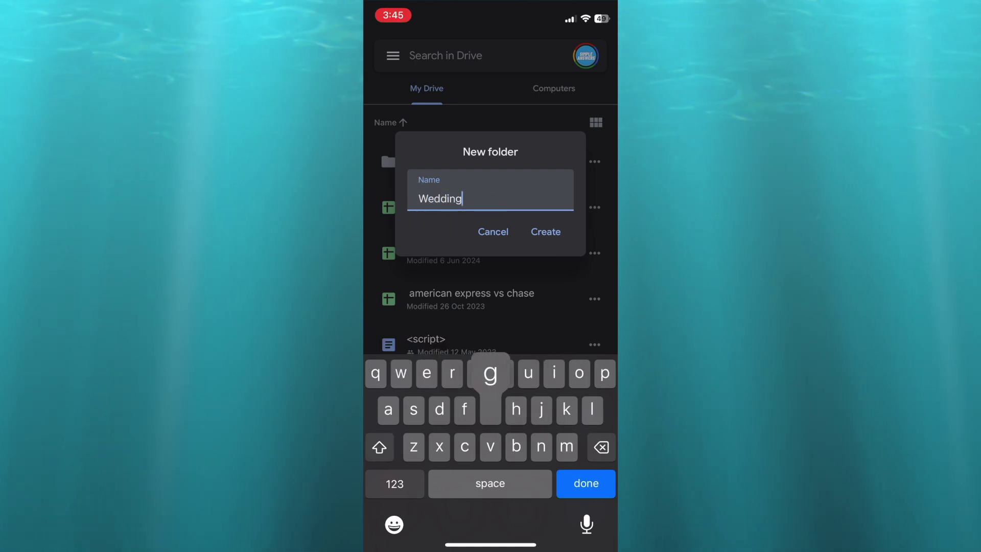
left_click(546, 231)
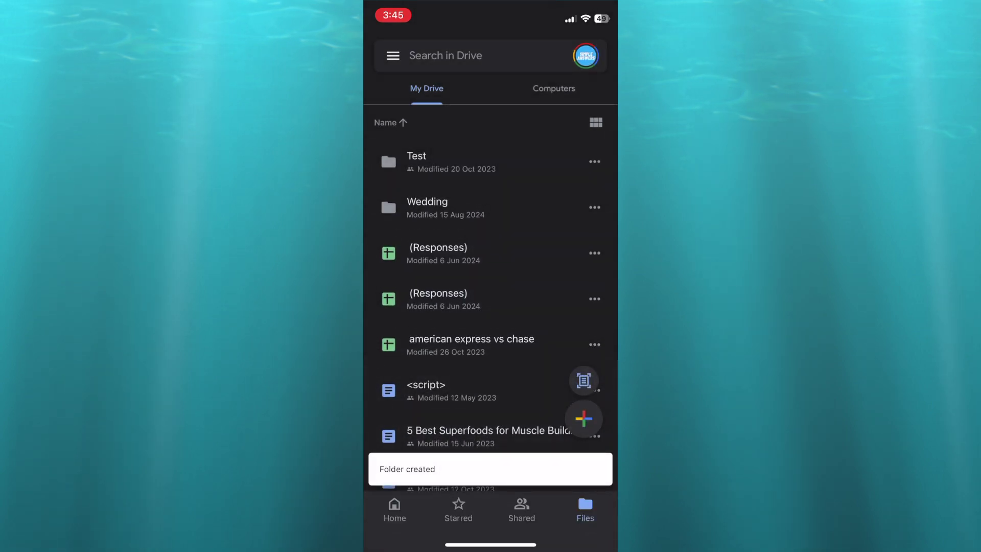
left_click(459, 207)
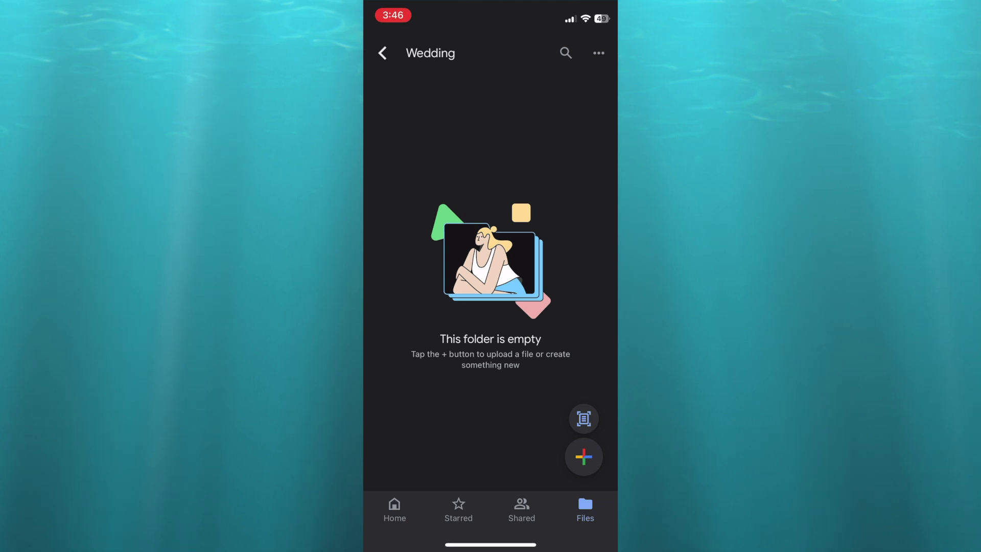
Upload both 21-second videos from the Recents album into the Wedding folder
left_click(584, 457)
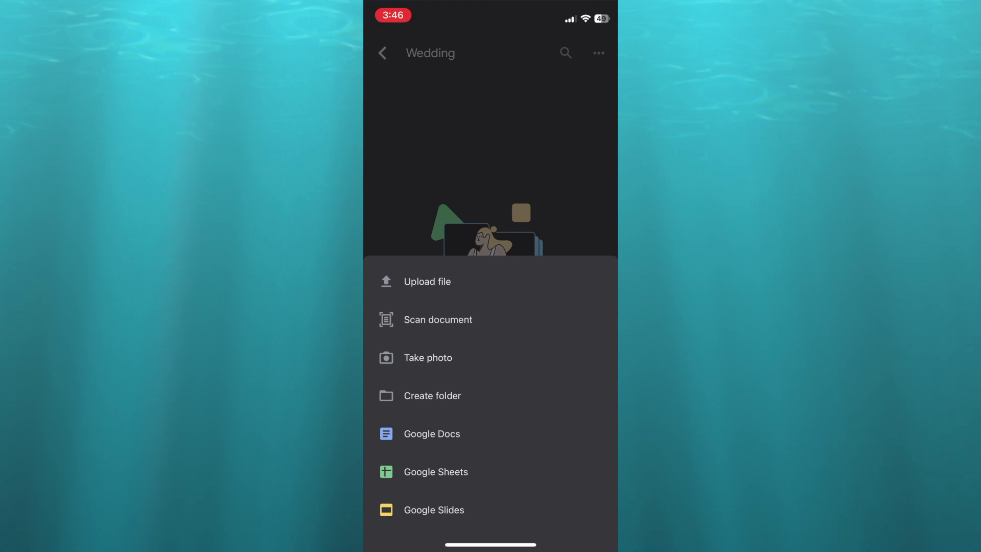
left_click(427, 282)
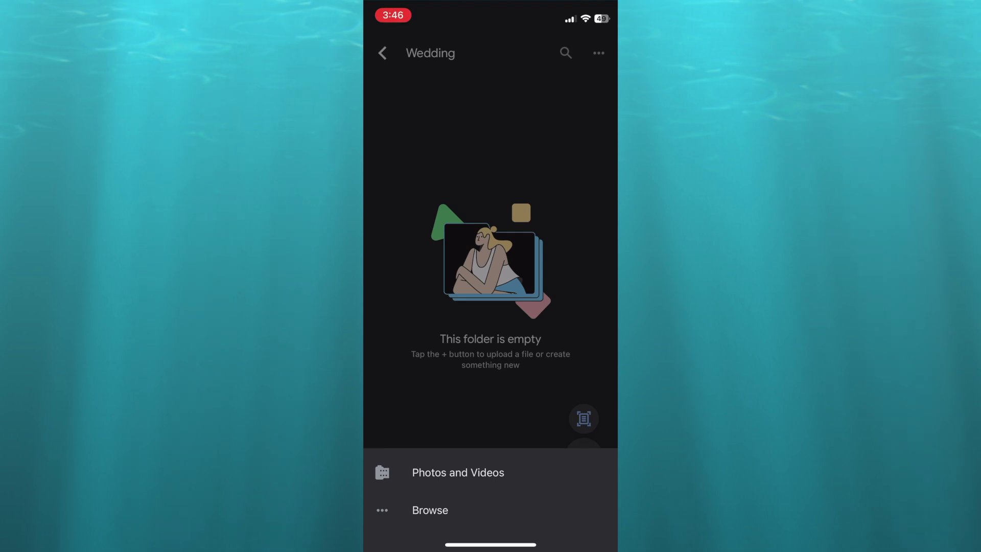
left_click(458, 473)
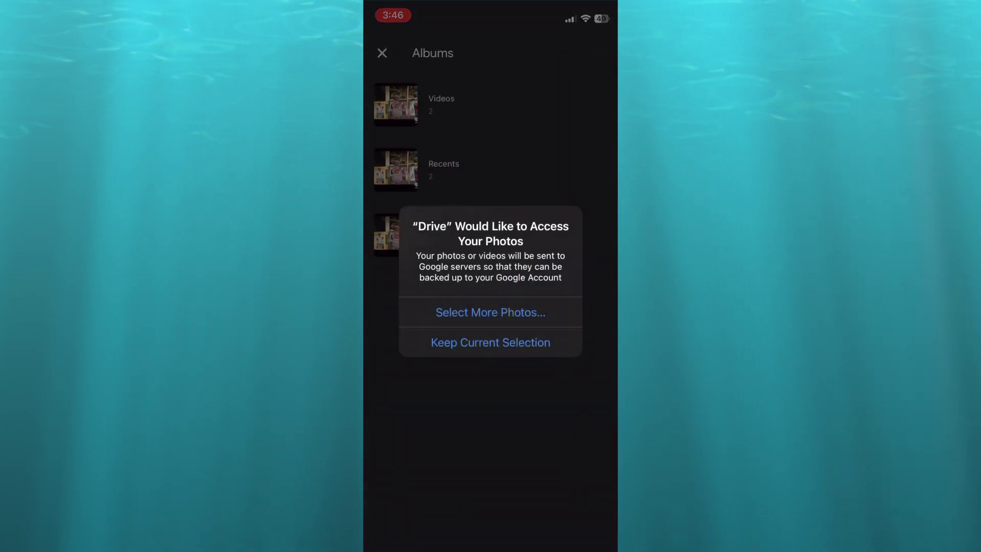
left_click(491, 343)
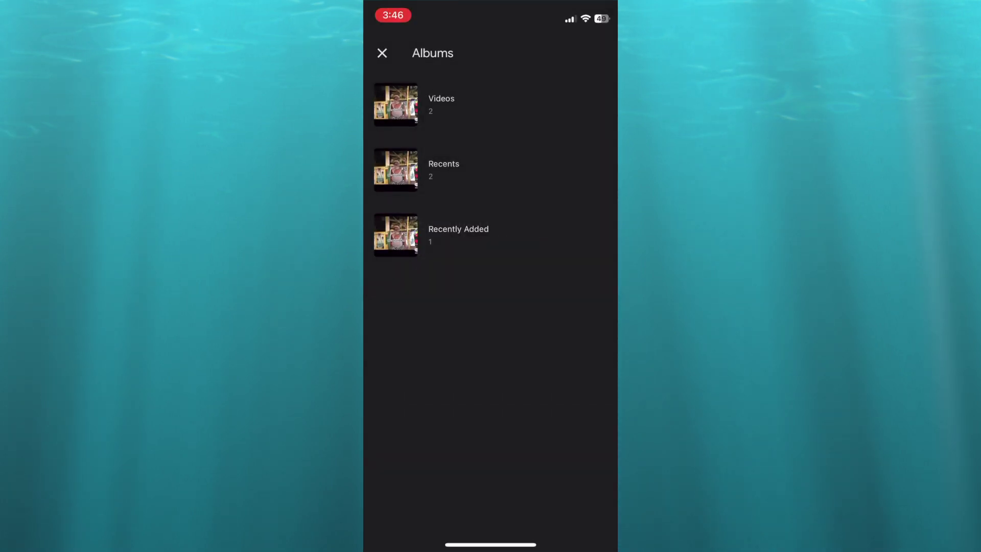
left_click(443, 168)
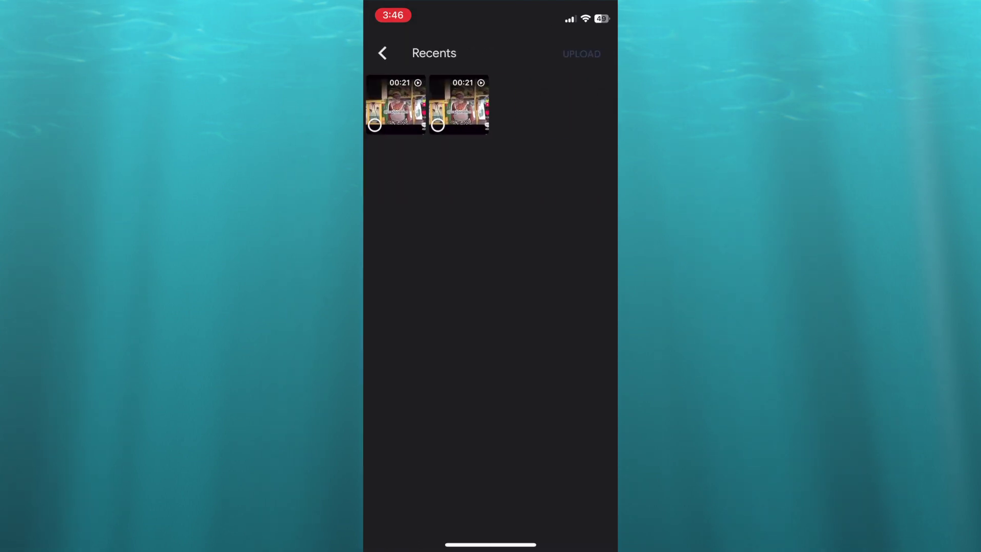
left_click(395, 105)
left_click(458, 104)
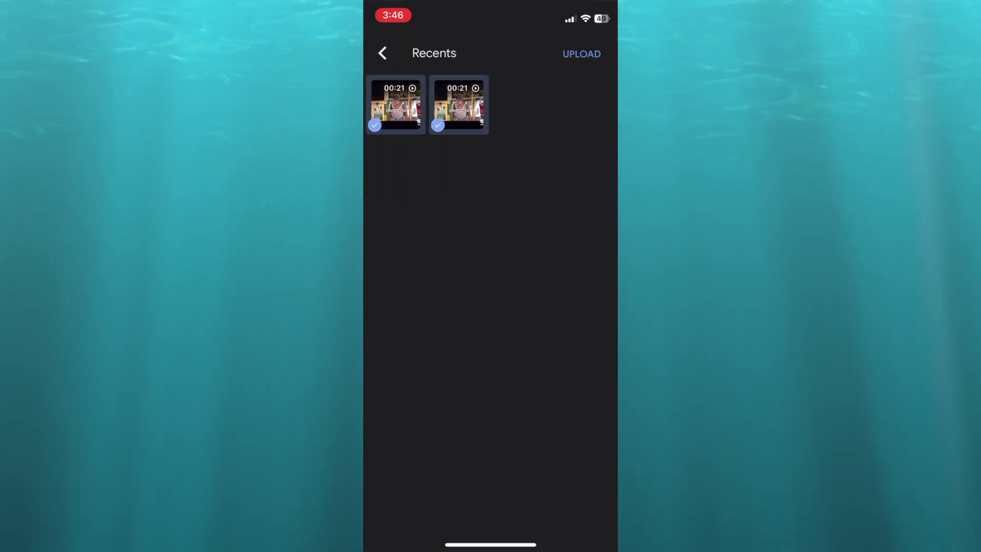
left_click(581, 54)
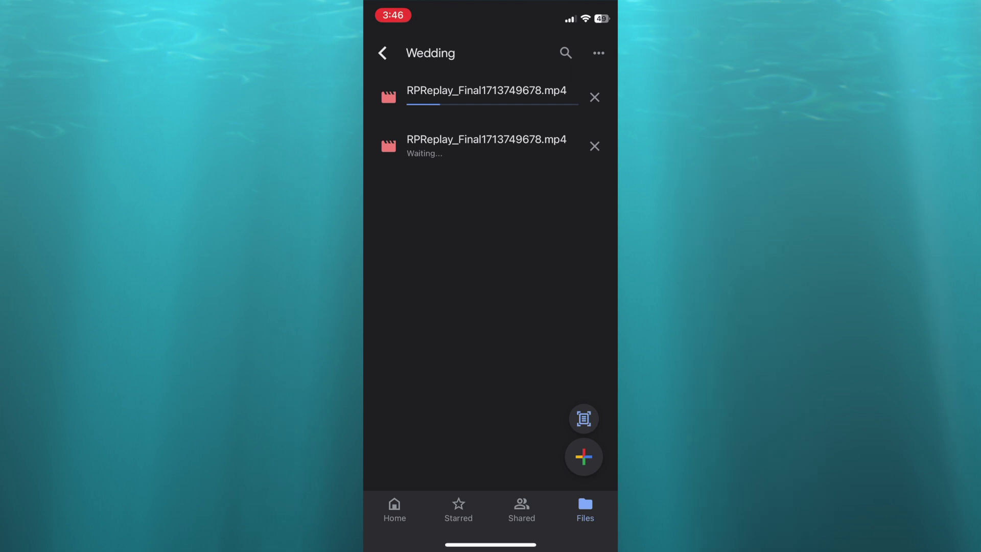
Show the Wedding folder's options menu while the videos upload
left_click(599, 52)
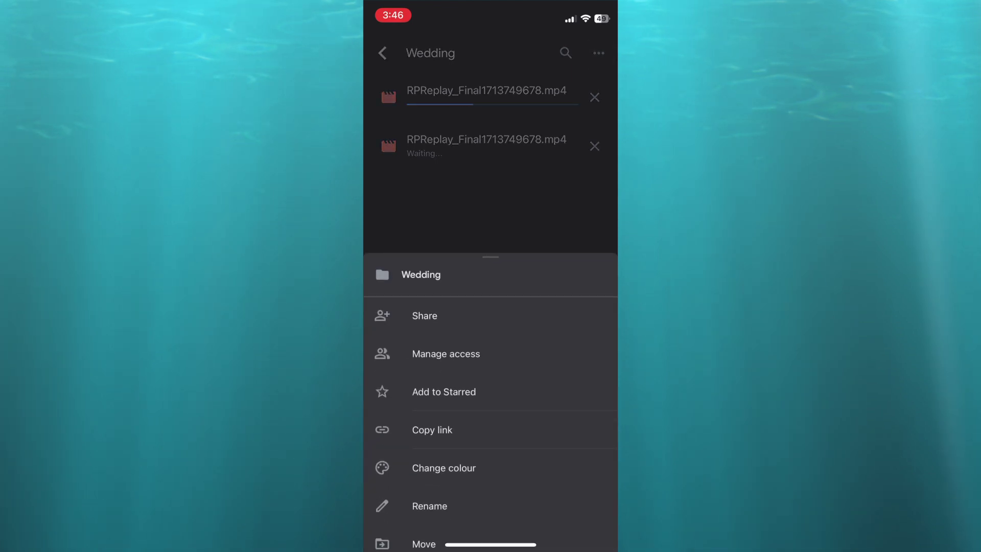
Copy the Wedding folder's share link to the clipboard
left_click(491, 316)
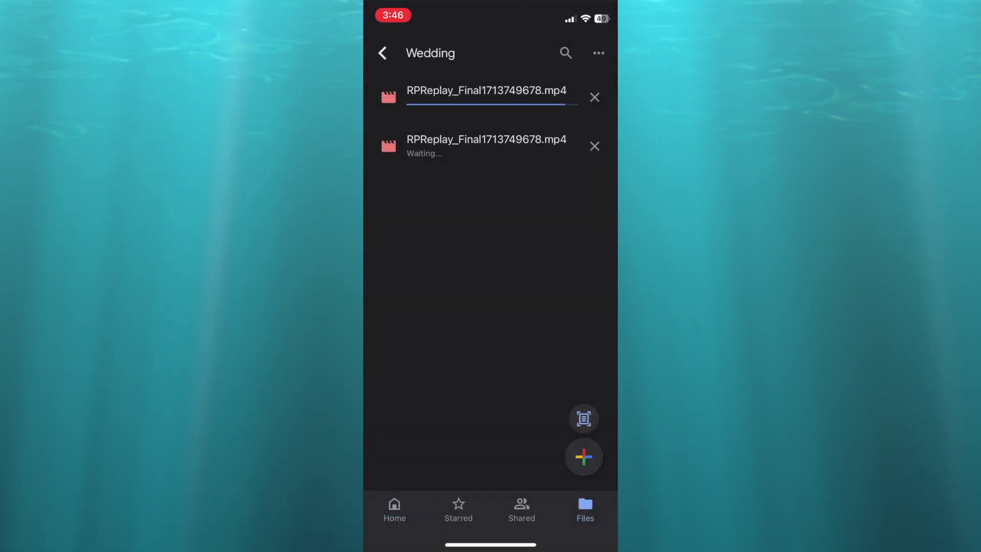
left_click(598, 53)
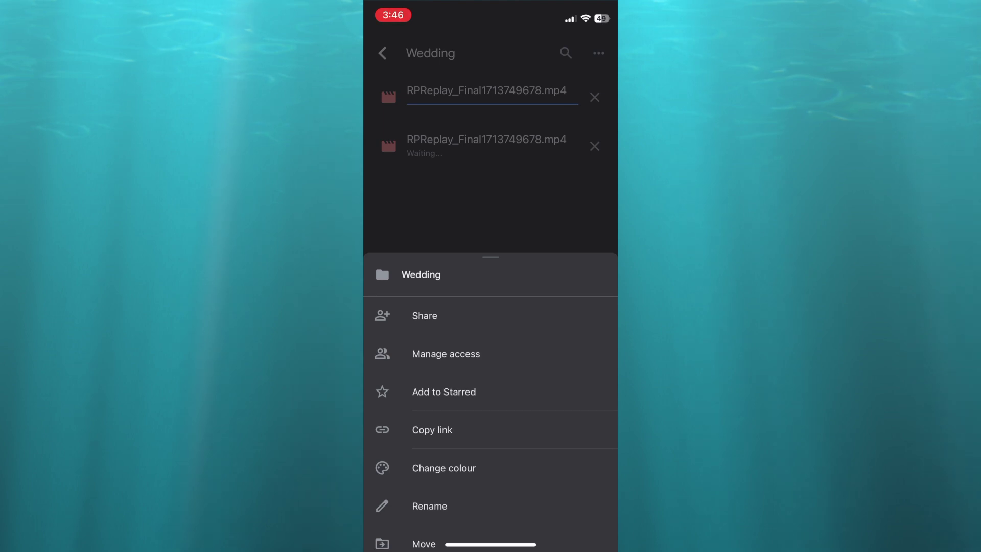
left_click(432, 429)
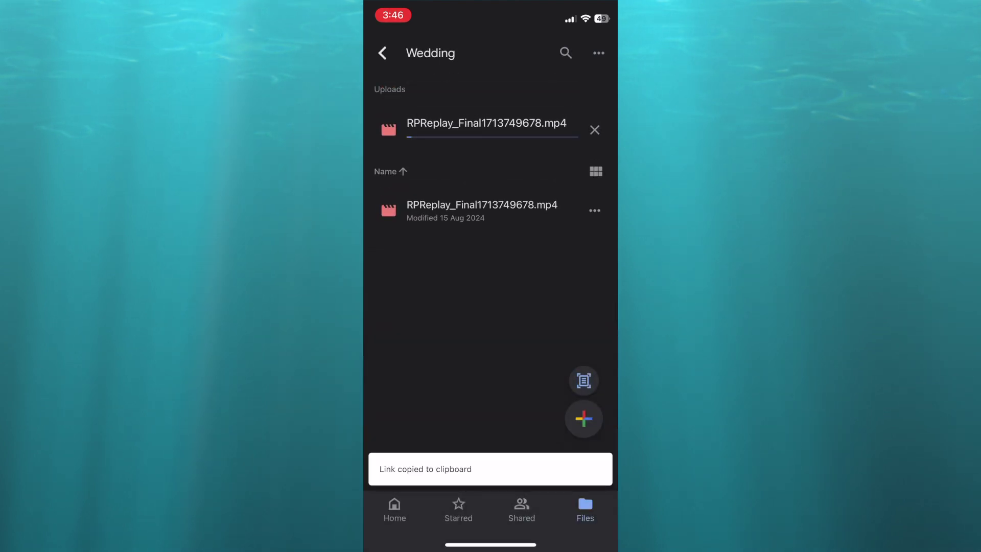